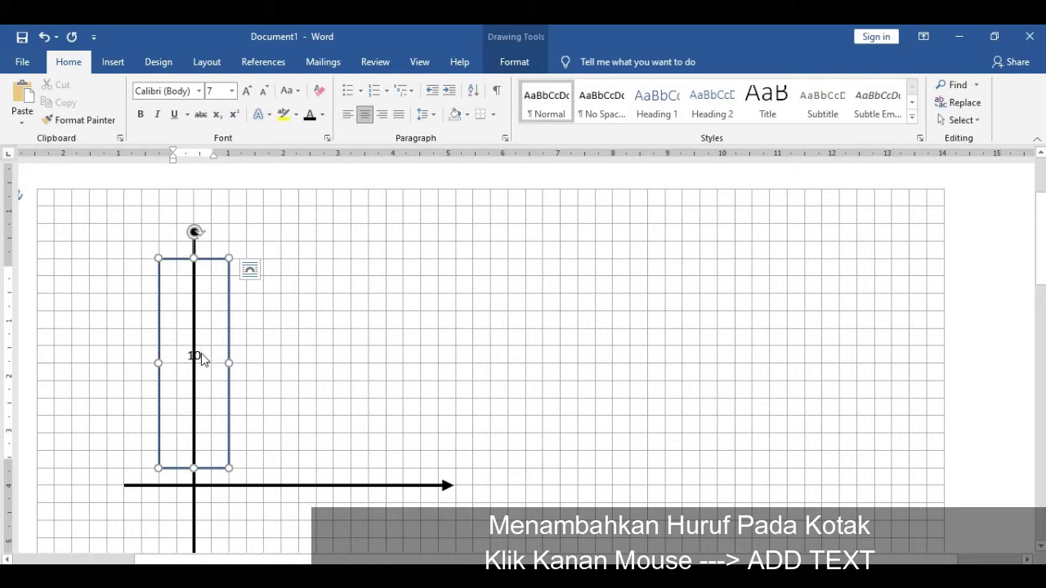
Add the number 8 below the 10 in the vertical-axis box, leaving a blank line between them
{"action": "key", "text": "Return"}
{"action": "key", "text": "Return"}
{"action": "key", "text": "Return"}
{"action": "key", "text": "Return"}
{"action": "key", "text": "Return"}
{"action": "key", "text": "Return"}
{"action": "key", "text": "Return"}
{"action": "key", "text": "Return"}
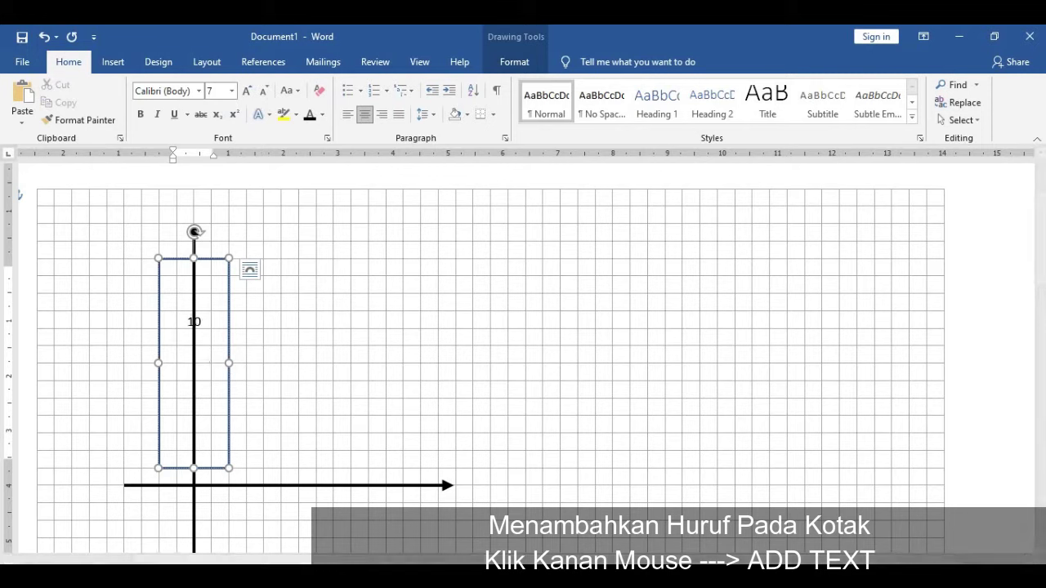
{"action": "type", "text": "8"}
{"action": "key", "text": "BackSpace"}
{"action": "key", "text": "BackSpace"}
{"action": "key", "text": "BackSpace"}
{"action": "key", "text": "BackSpace"}
{"action": "type", "text": "8"}
Continue the vertical-axis numbers below the 8 with 6, 4 and 2, each separated by a blank line
{"action": "key", "text": "Return"}
{"action": "key", "text": "Return"}
{"action": "type", "text": "6"}
{"action": "key", "text": "Return"}
{"action": "key", "text": "Return"}
{"action": "type", "text": "4"}
{"action": "key", "text": "Return"}
{"action": "key", "text": "Return"}
{"action": "type", "text": "2"}
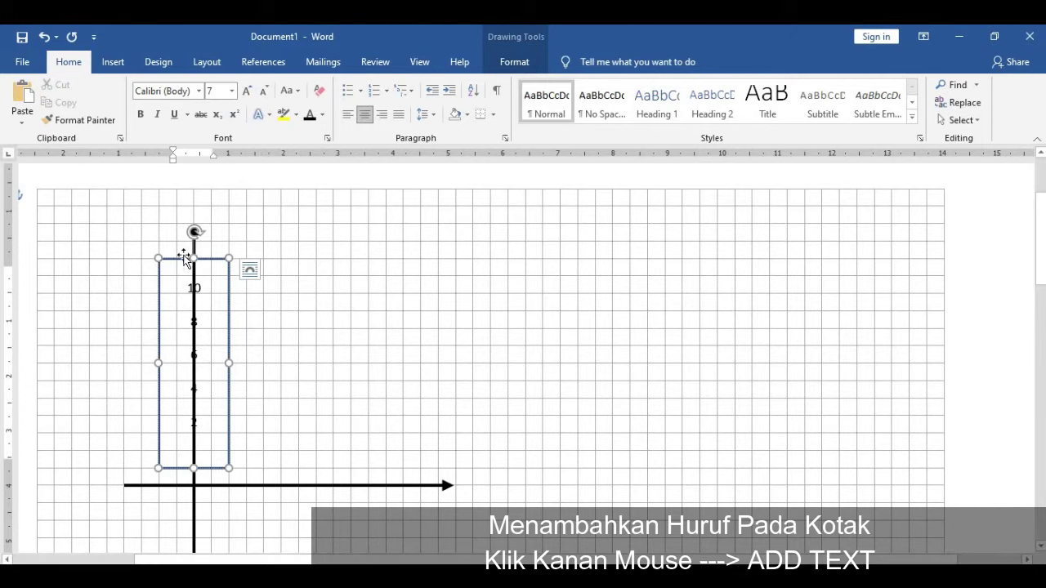
Fit the number box beside the vertical axis, stretched to about 4.12 cm tall, and remove its outline
{"action": "left_click_drag", "start_coordinate": [184, 259], "coordinate": [163, 282]}
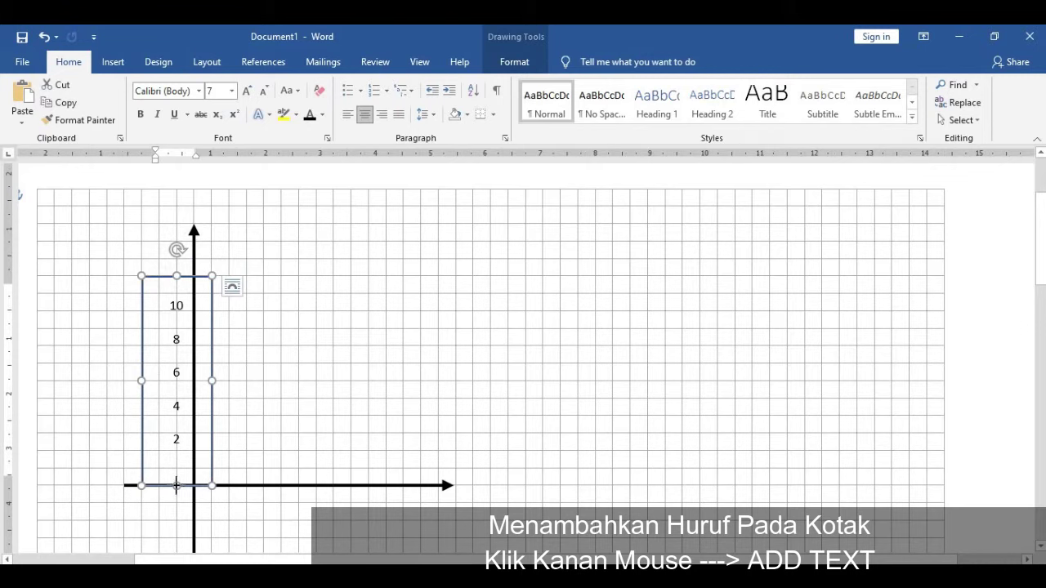
{"action": "left_click_drag", "start_coordinate": [177, 486], "coordinate": [173, 495]}
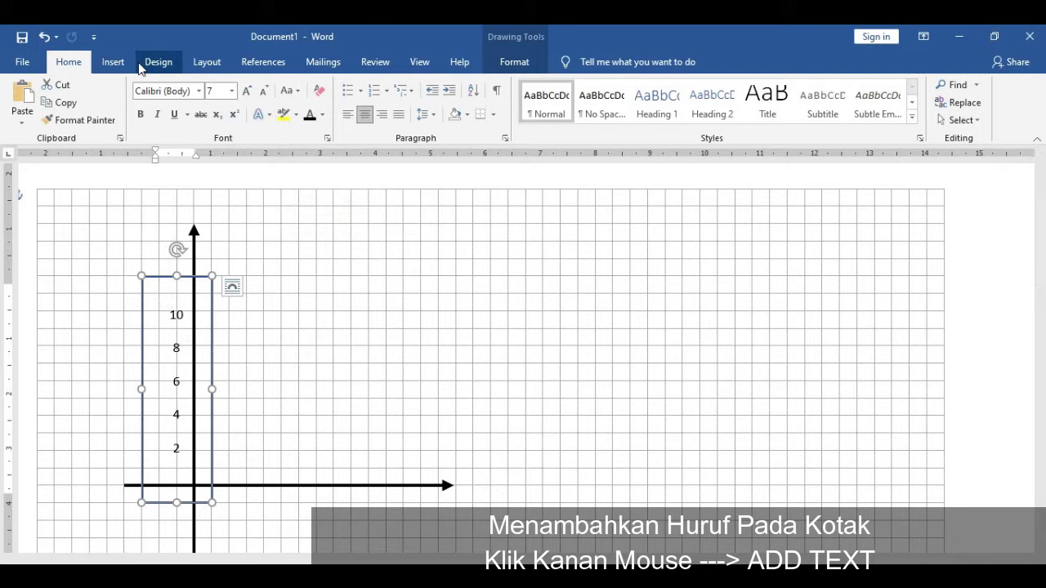
{"action": "left_click", "coordinate": [523, 63]}
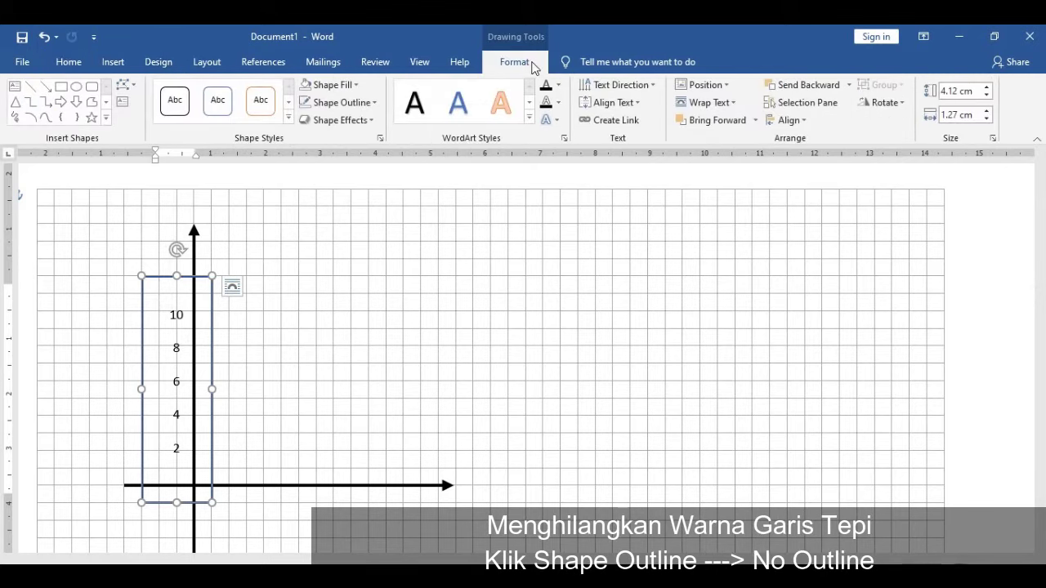
{"action": "left_click", "coordinate": [307, 102]}
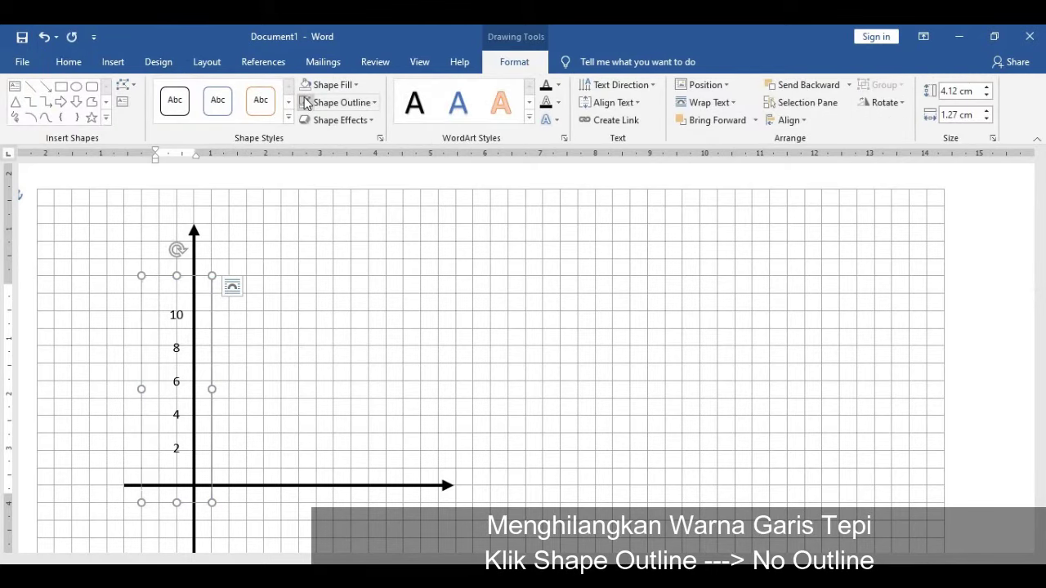
{"action": "left_click", "coordinate": [491, 296]}
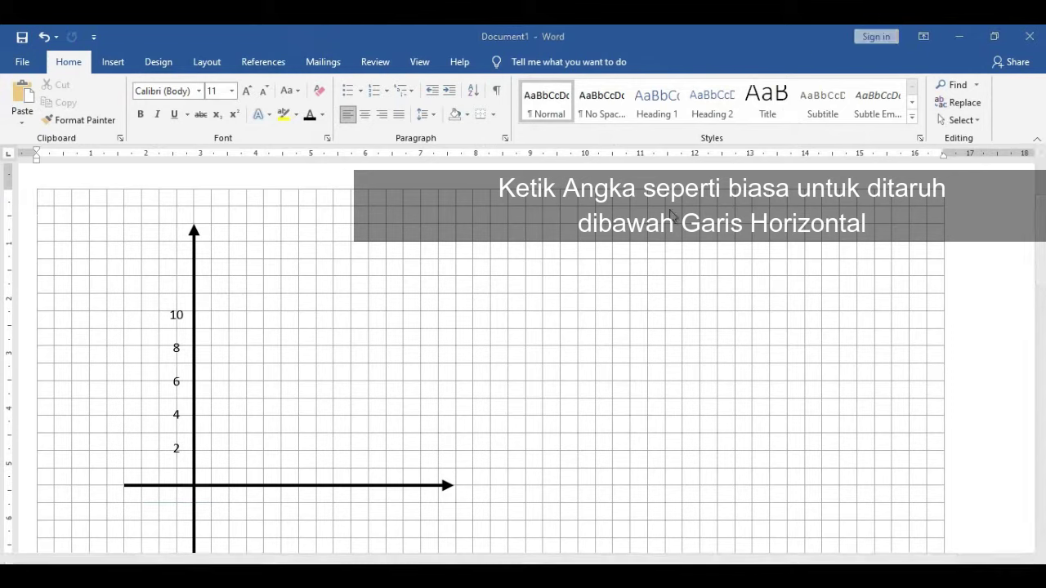
Write the numbers 2, 4, 6, 8 and 10 at font size 7, evenly spaced below the horizontal axis
{"action": "left_click", "coordinate": [114, 63]}
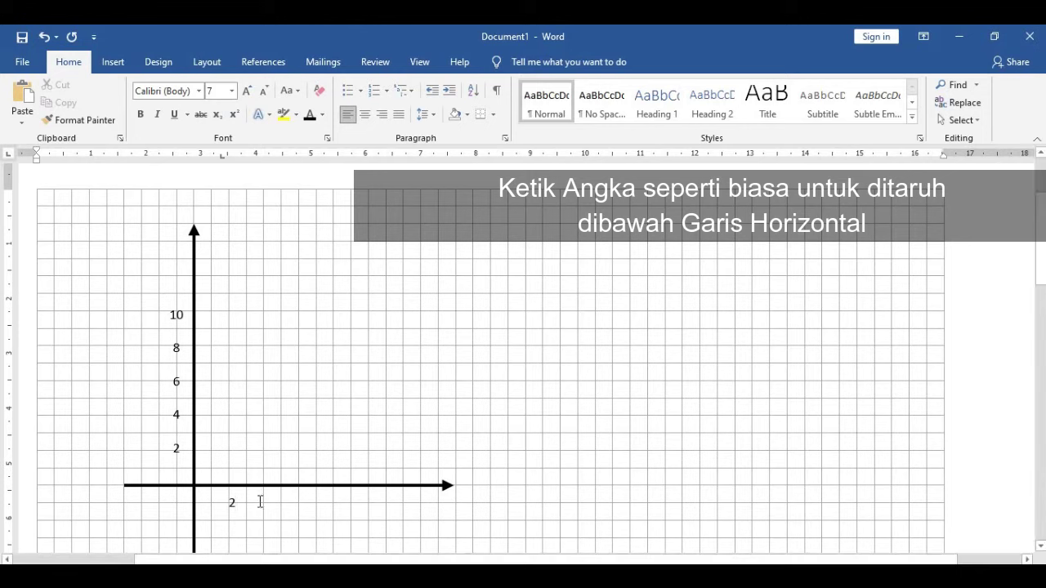
{"action": "type", "text": "4"}
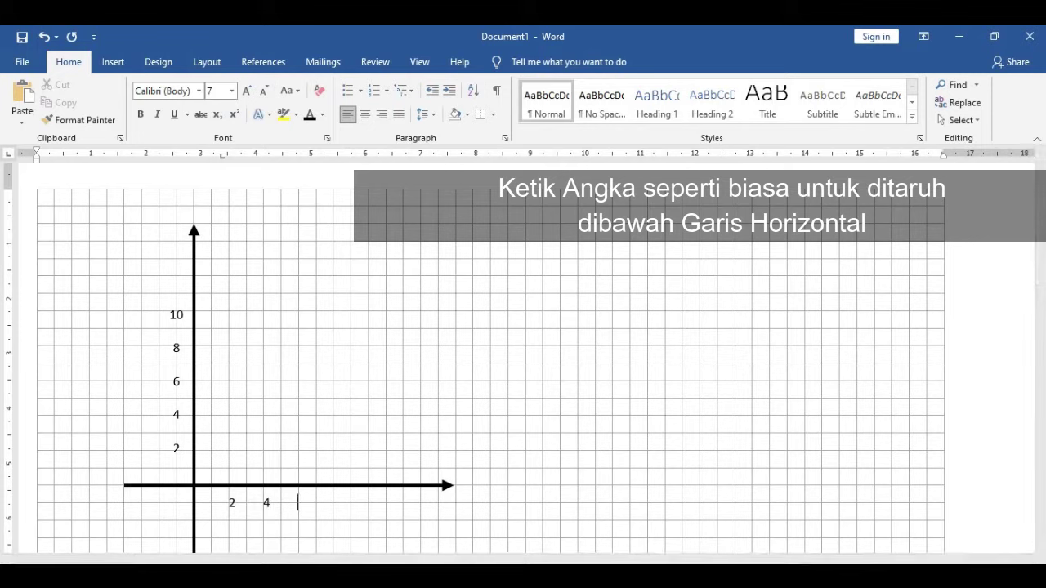
{"action": "type", "text": "       6"}
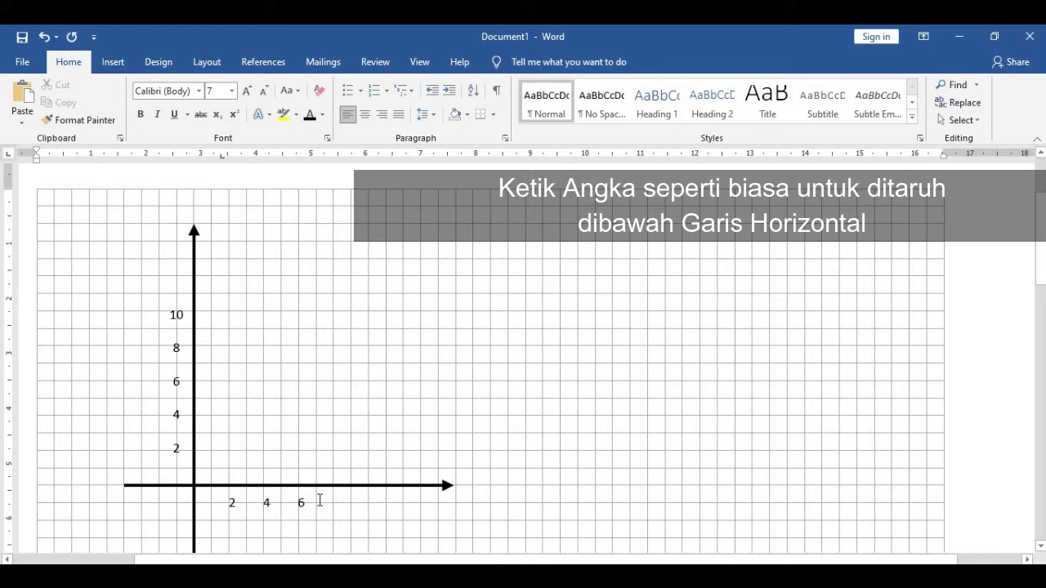
{"action": "type", "text": "       8       "}
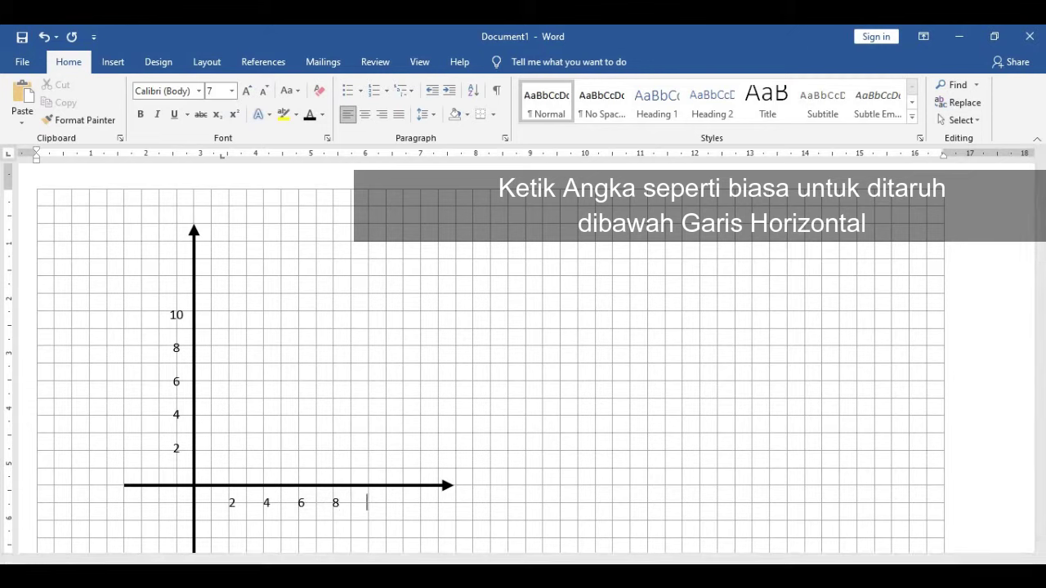
{"action": "type", "text": " 10"}
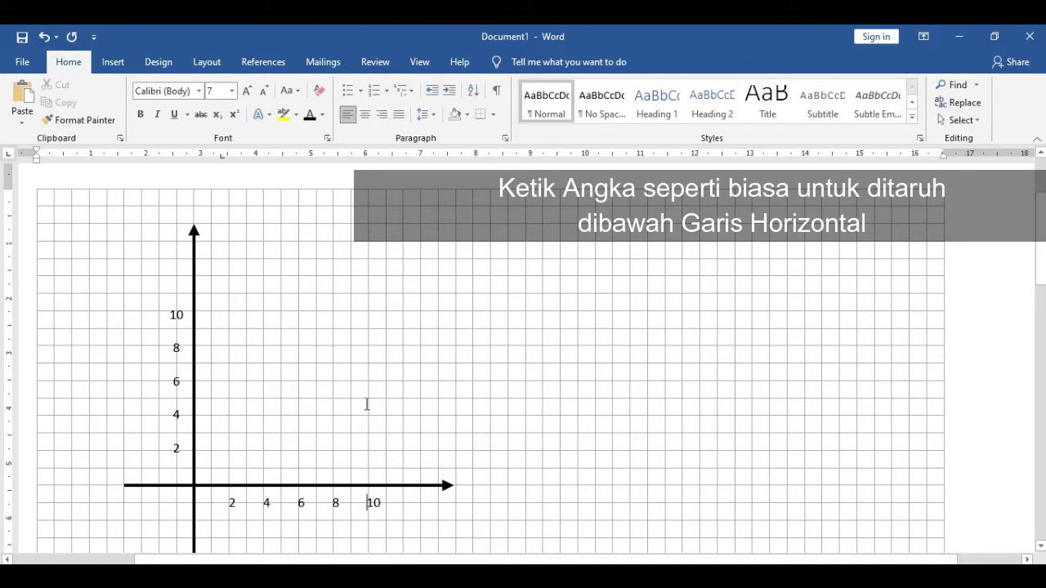
Draw a U-shaped curve about 7.09 cm wide and 4.12 cm tall that crosses both axes
{"action": "left_click", "coordinate": [112, 62]}
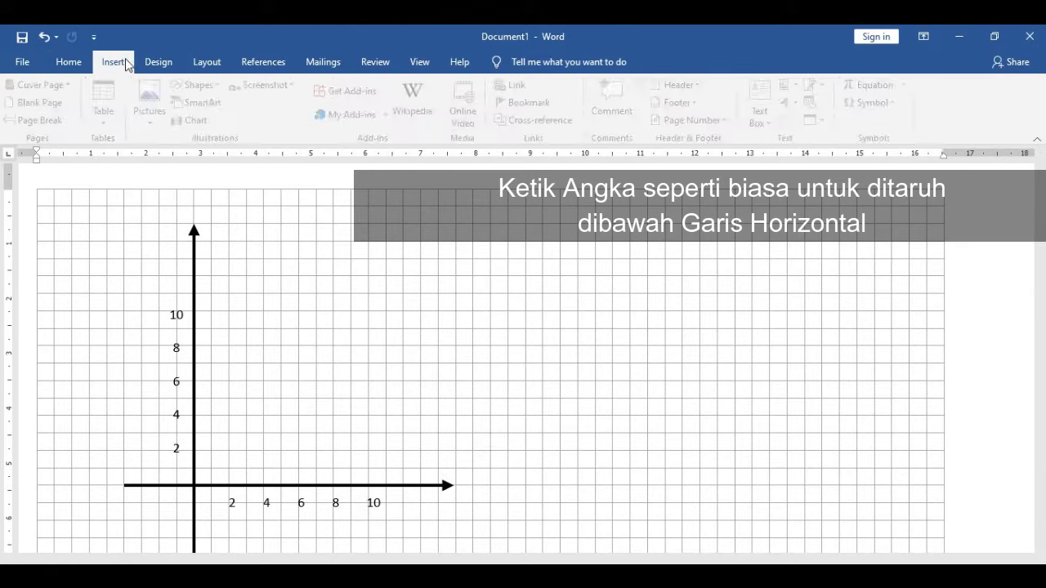
{"action": "left_click", "coordinate": [206, 85]}
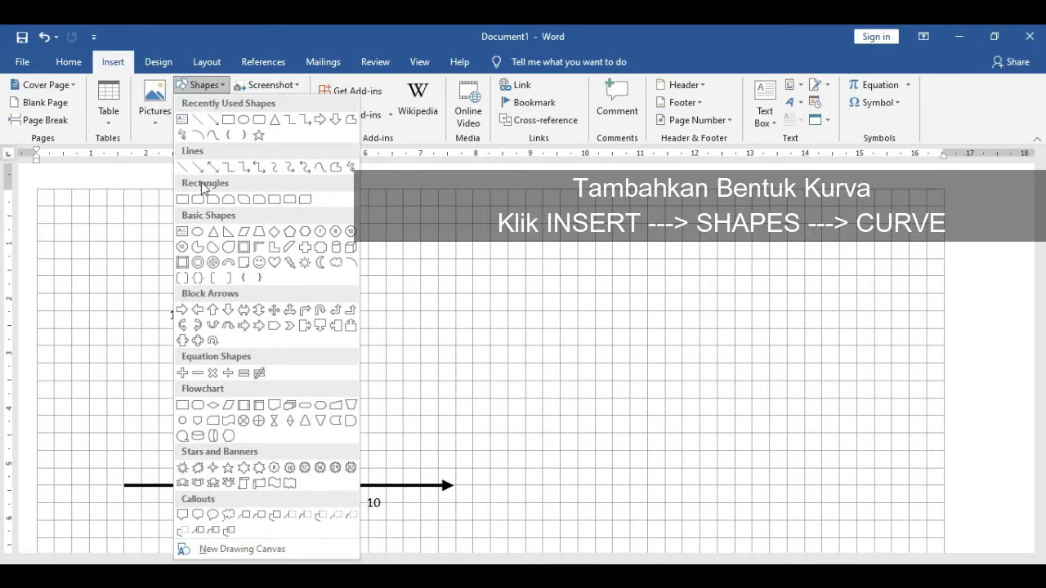
{"action": "left_click", "coordinate": [212, 141]}
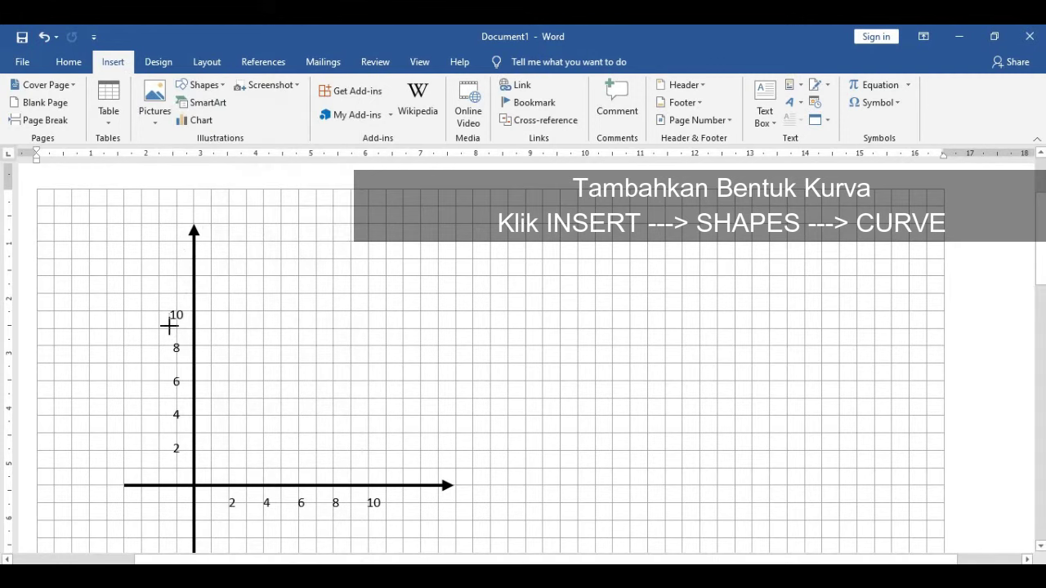
{"action": "left_click", "coordinate": [109, 313]}
{"action": "left_click", "coordinate": [317, 523]}
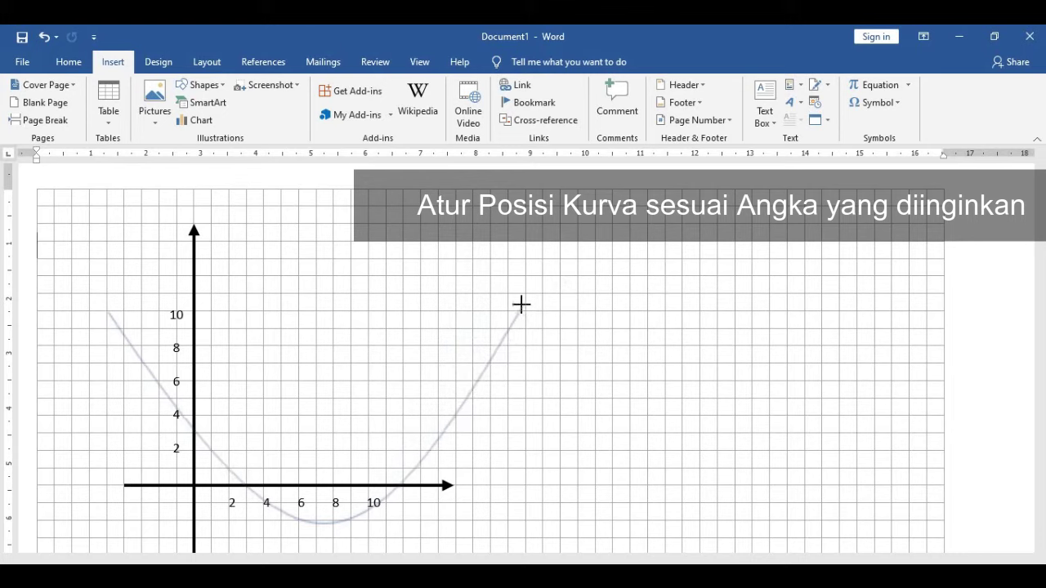
{"action": "double_click", "coordinate": [498, 296]}
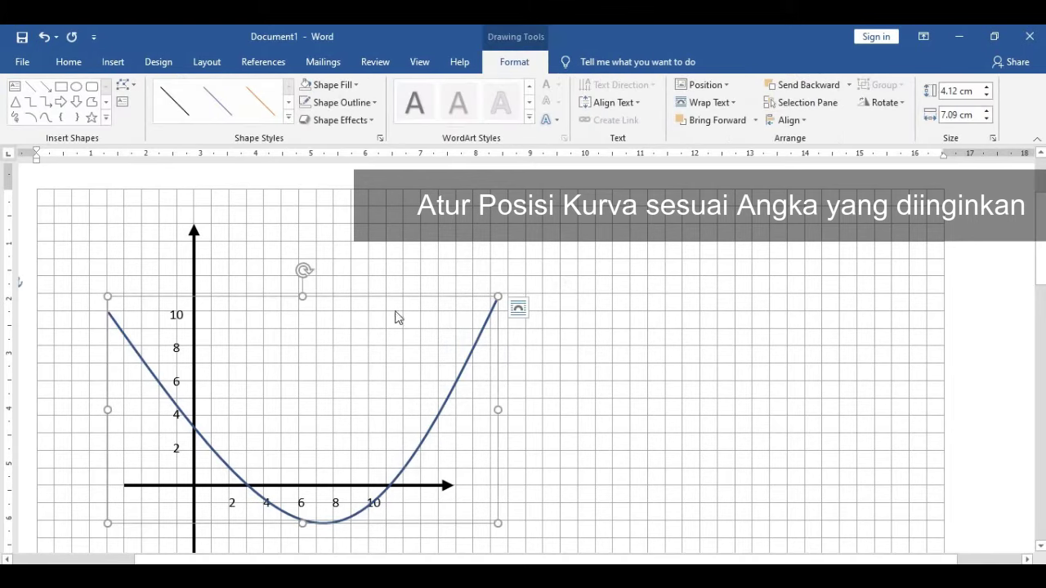
Shift the curve to cross the vertical axis at 2 and the horizontal axis at 2 and 10, and color it black
{"action": "left_click_drag", "start_coordinate": [260, 296], "coordinate": [245, 303]}
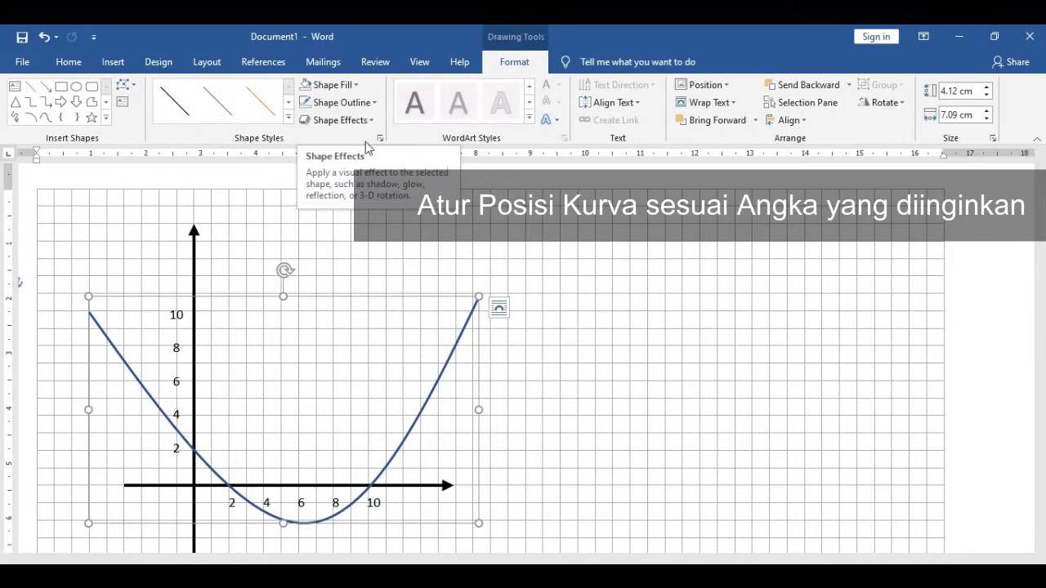
{"action": "left_click", "coordinate": [344, 102]}
{"action": "left_click", "coordinate": [322, 135]}
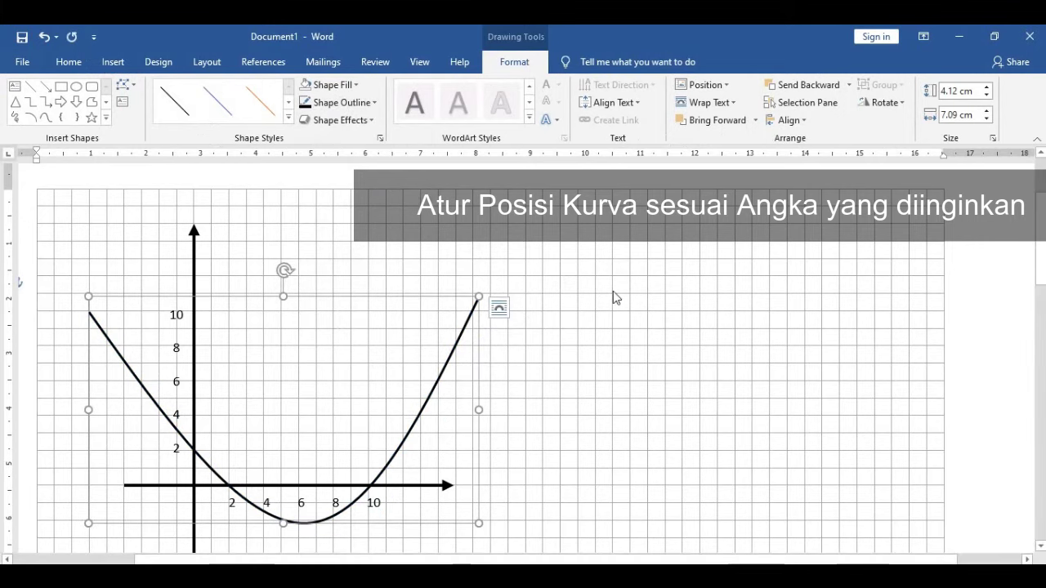
Draw a rectangle about 1.59 cm by 0.64 cm just above the horizontal axis's arrowhead and remove its fill
{"action": "left_click", "coordinate": [112, 63]}
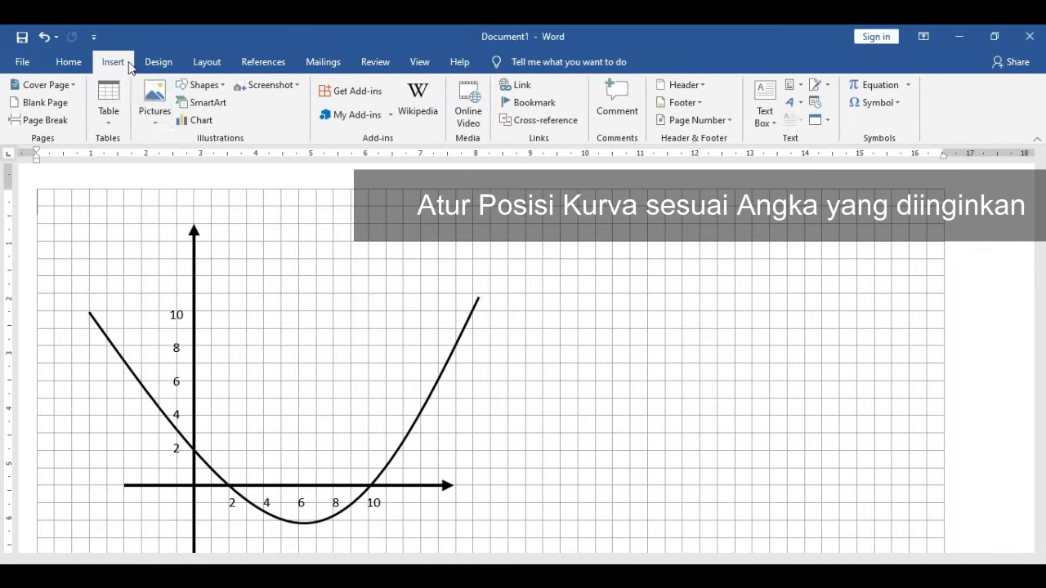
{"action": "left_click", "coordinate": [209, 86]}
{"action": "left_click", "coordinate": [224, 124]}
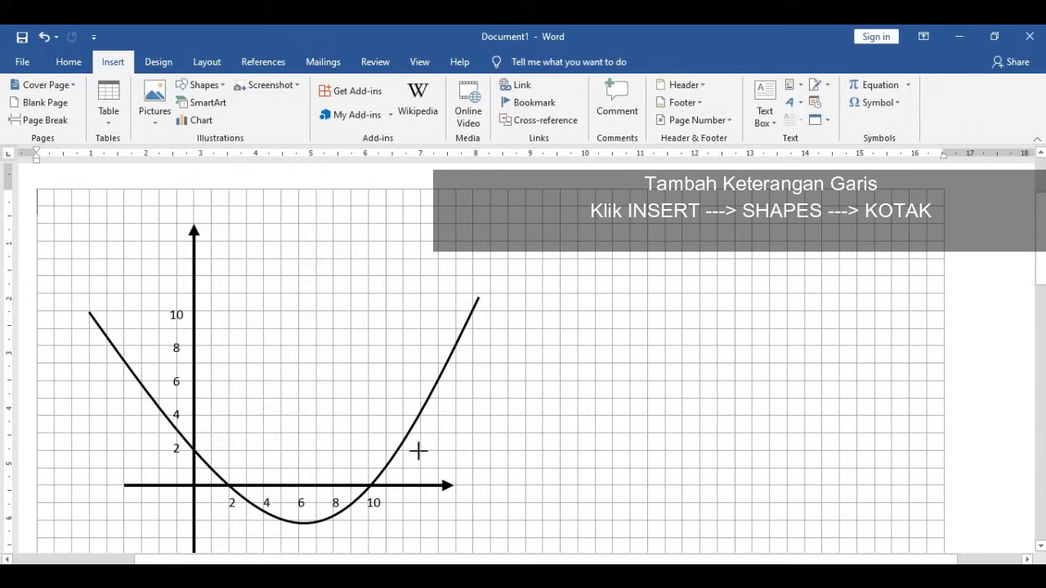
{"action": "mouse_move", "coordinate": [418, 450]}
{"action": "left_mouse_down"}
{"action": "mouse_move", "coordinate": [449, 466]}
{"action": "mouse_move", "coordinate": [497, 469]}
{"action": "mouse_move", "coordinate": [510, 489]}
{"action": "left_mouse_up"}
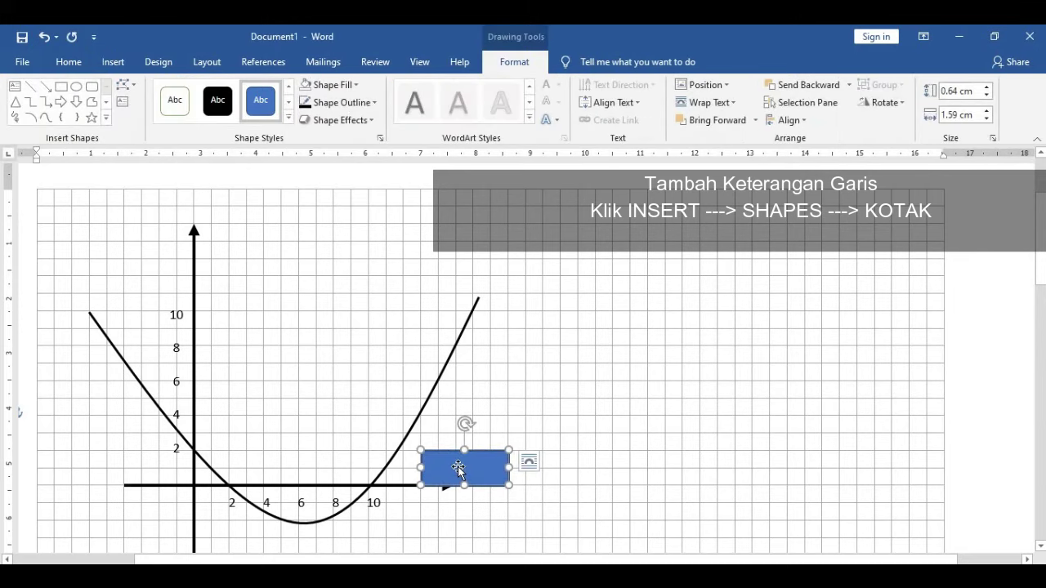
{"action": "left_click", "coordinate": [307, 89]}
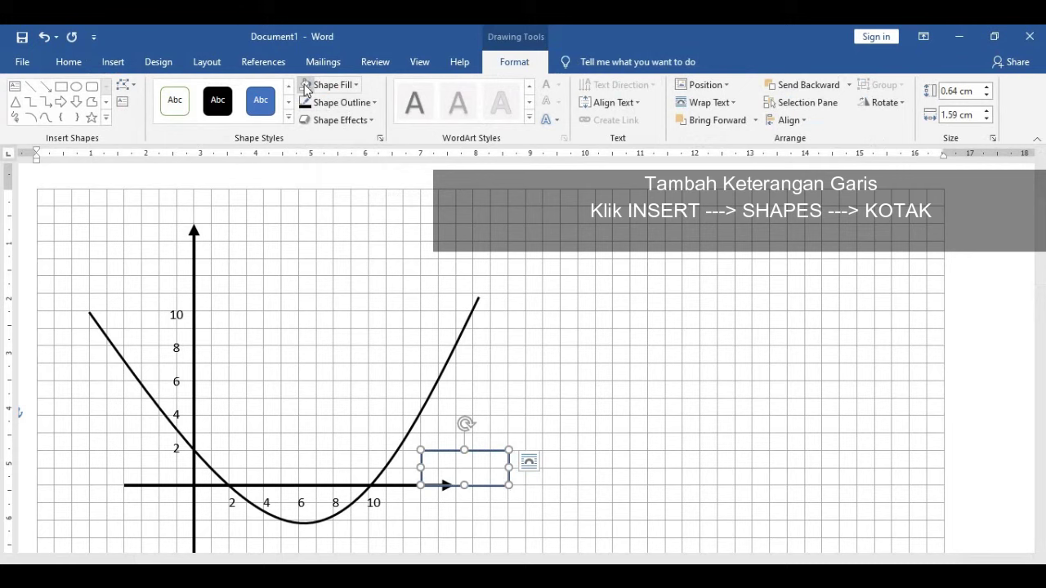
Add the text 10,0 to the small rectangle, in black at font size 7
{"action": "right_click", "coordinate": [442, 456]}
{"action": "left_click", "coordinate": [502, 231]}
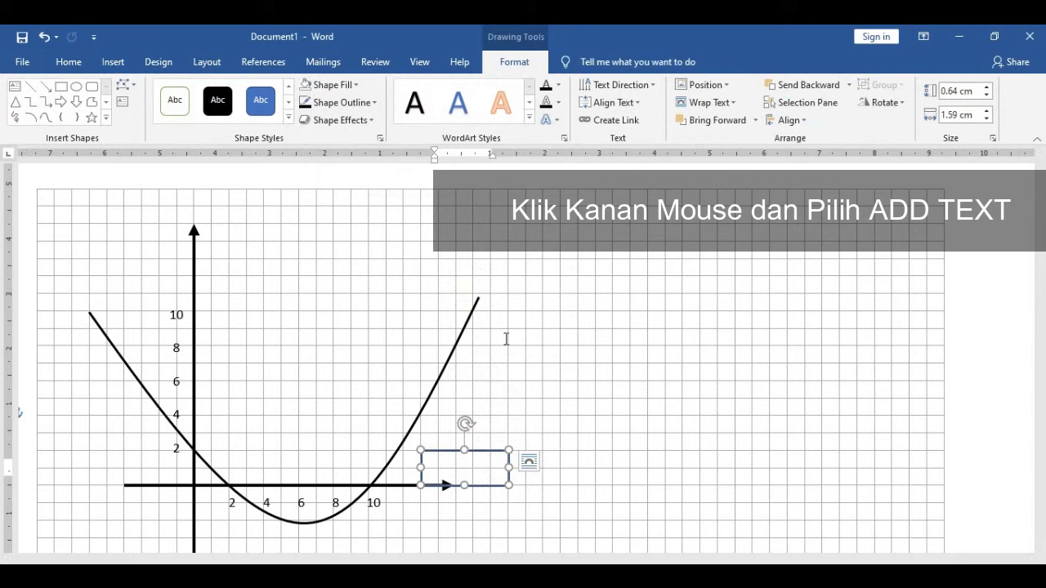
{"action": "type", "text": "Subu"}
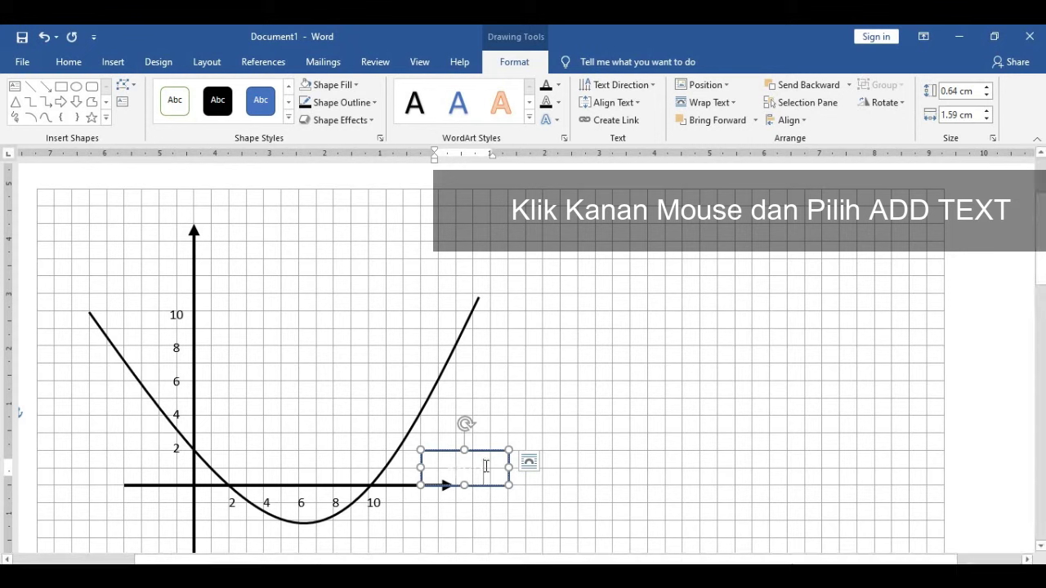
{"action": "left_click_drag", "start_coordinate": [486, 466], "coordinate": [441, 474]}
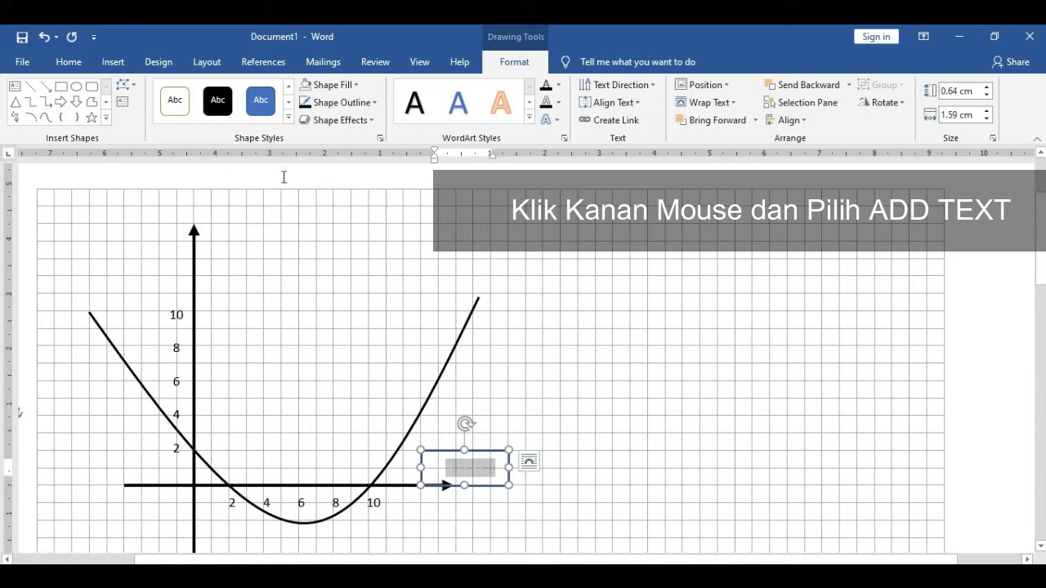
{"action": "left_click", "coordinate": [61, 68]}
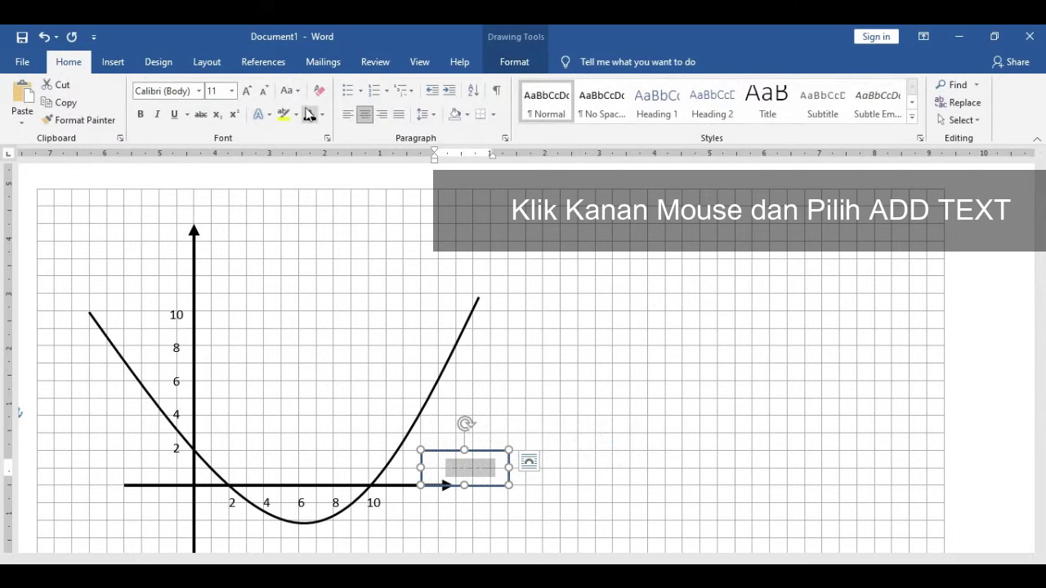
{"action": "left_click", "coordinate": [309, 114]}
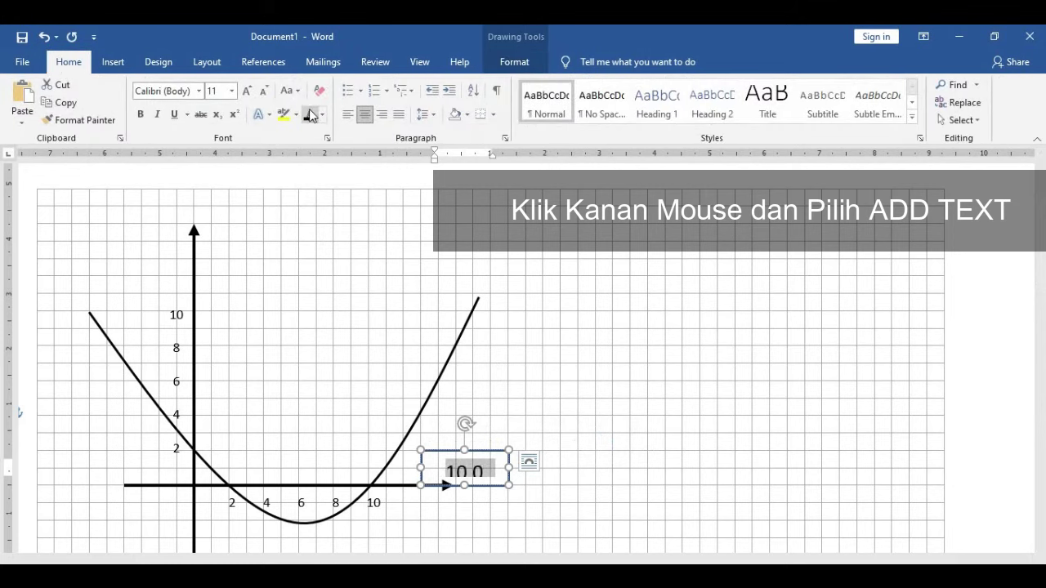
{"action": "left_click", "coordinate": [266, 91]}
{"action": "left_click", "coordinate": [266, 91]}
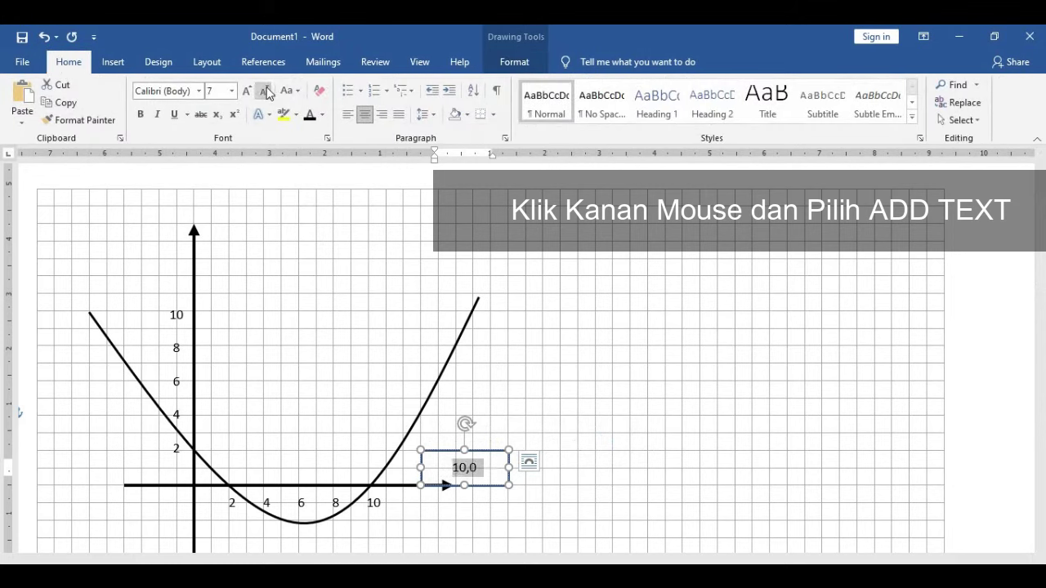
Enclose the 10,0 label in parentheses so it reads (10,0)
{"action": "left_click", "coordinate": [454, 469]}
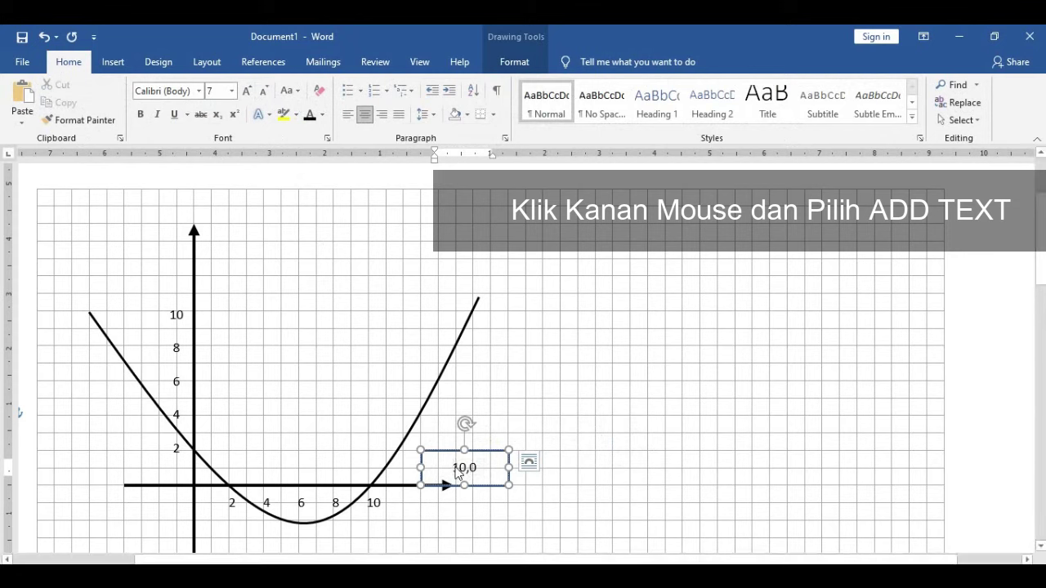
{"action": "type", "text": "("}
{"action": "key", "text": "End"}
{"action": "type", "text": ")"}
Remove the outline from the rectangle holding the (10,0) label
{"action": "left_click_drag", "start_coordinate": [448, 467], "coordinate": [488, 468]}
{"action": "left_click", "coordinate": [323, 114]}
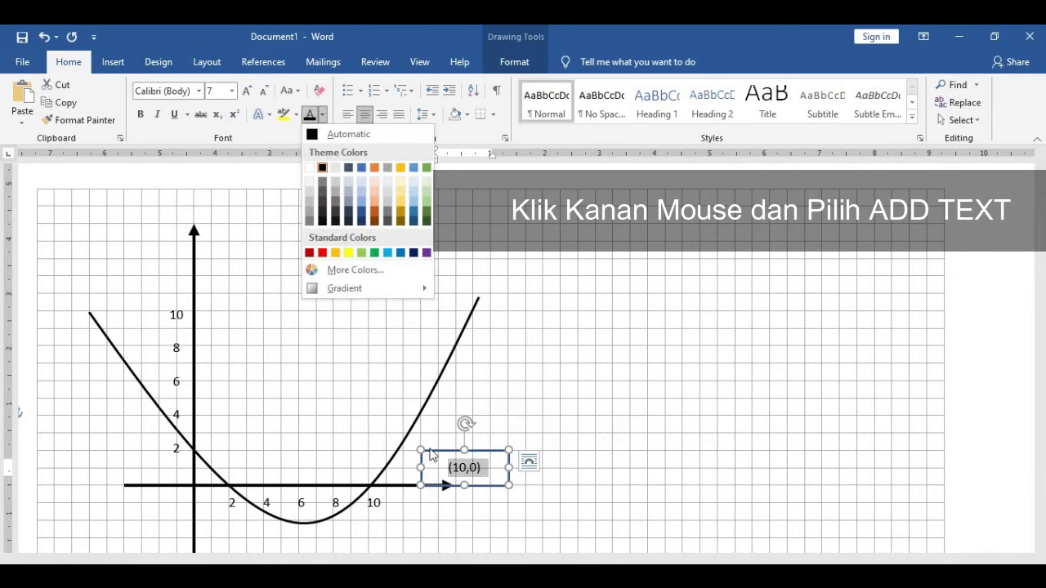
{"action": "left_click", "coordinate": [511, 63]}
{"action": "left_click", "coordinate": [370, 104]}
{"action": "left_click", "coordinate": [351, 239]}
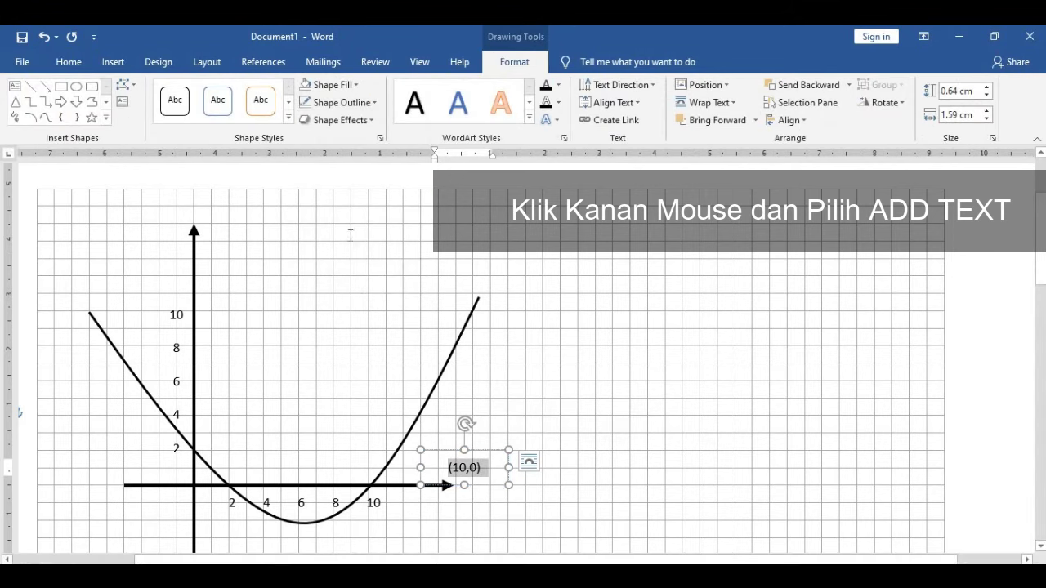
Color the (10,0) label text red
{"action": "left_click", "coordinate": [69, 62]}
{"action": "left_click", "coordinate": [323, 115]}
{"action": "left_click", "coordinate": [325, 250]}
Duplicate the (10,0) label, place the copy above the curve's crossing at 2 on the horizontal axis, and change it to (2,0)
{"action": "left_click", "coordinate": [438, 450]}
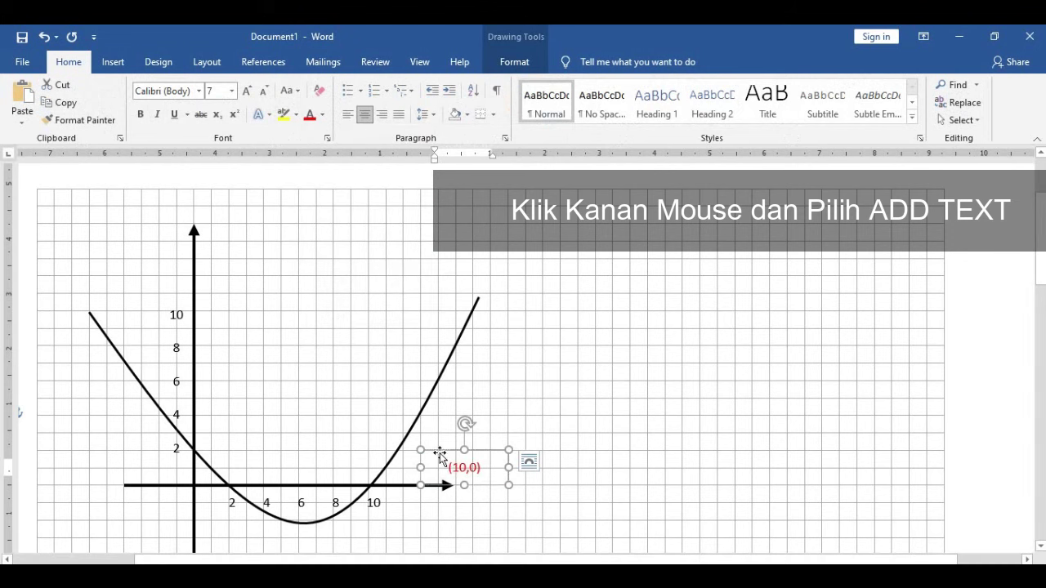
{"action": "key", "text": "ctrl+c"}
{"action": "key", "text": "ctrl+v"}
{"action": "left_click_drag", "start_coordinate": [441, 472], "coordinate": [219, 425]}
{"action": "type", "text": "2"}
Duplicate the (2,0) label, change the copy to (0,2), and place it beside the curve's crossing on the vertical axis
{"action": "left_click", "coordinate": [222, 450]}
{"action": "key", "text": "ctrl+c"}
{"action": "key", "text": "ctrl+v"}
{"action": "left_click", "coordinate": [236, 432]}
{"action": "key", "text": "BackSpace"}
{"action": "type", "text": "0"}
{"action": "key", "text": "Right"}
{"action": "key", "text": "Right"}
{"action": "key", "text": "Right"}
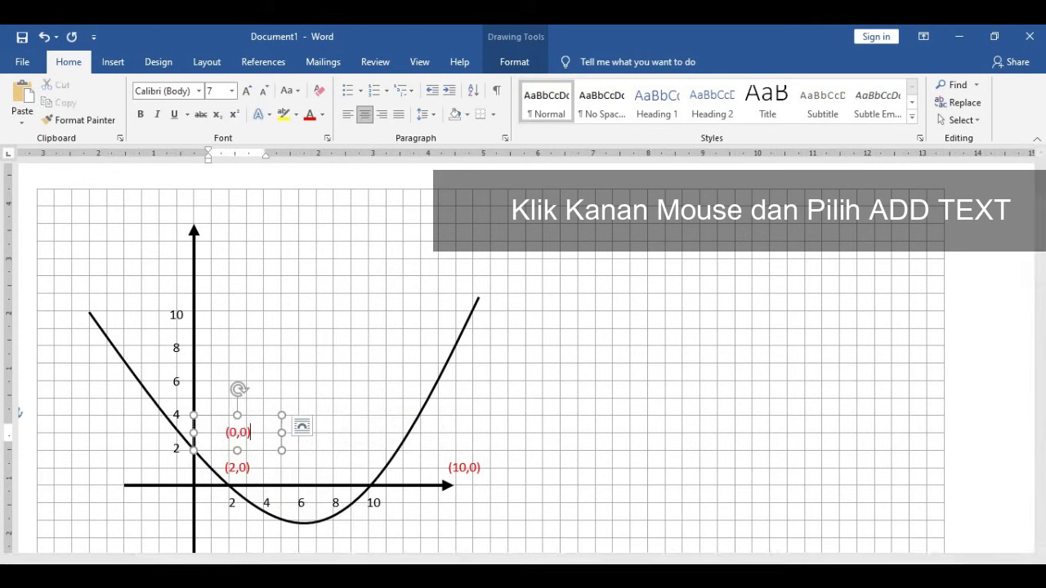
{"action": "left_click_drag", "start_coordinate": [237, 433], "coordinate": [201, 435]}
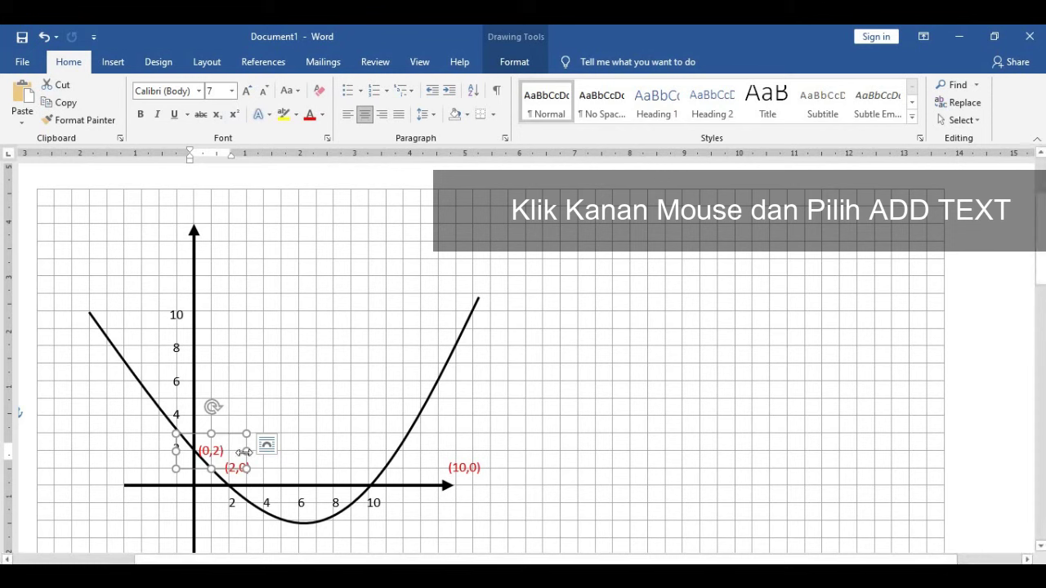
Draw a rectangle about 1.59 cm wide and 0.64 cm high above the vertical axis arrow and add the text Y
{"action": "left_click", "coordinate": [570, 401]}
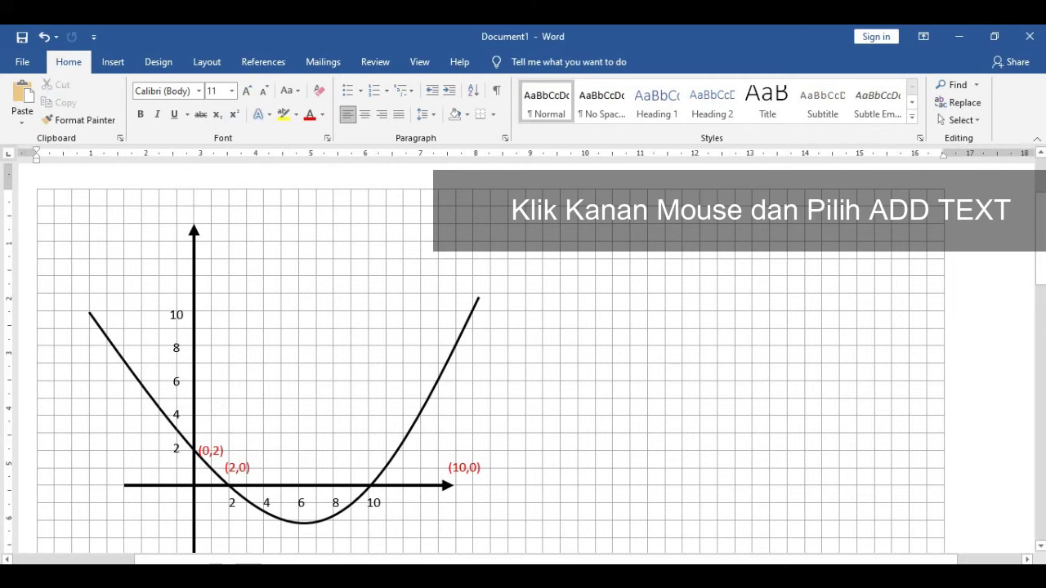
{"action": "left_click", "coordinate": [113, 62]}
{"action": "left_click", "coordinate": [203, 86]}
{"action": "left_click", "coordinate": [183, 140]}
{"action": "left_click_drag", "start_coordinate": [194, 189], "coordinate": [283, 223]}
{"action": "right_click", "coordinate": [238, 209]}
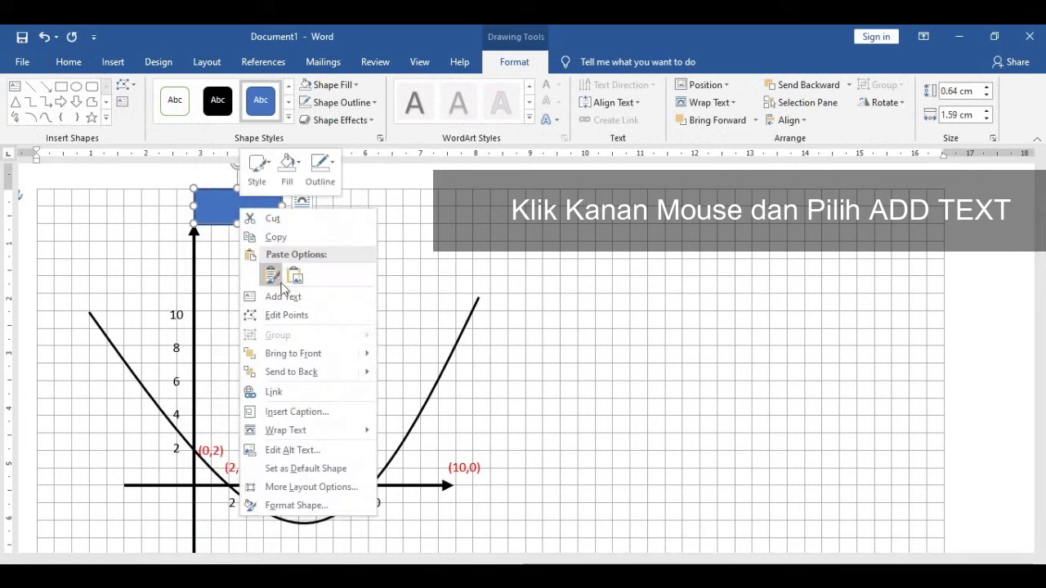
{"action": "left_click", "coordinate": [274, 296]}
{"action": "type", "text": "Y"}
Set the Y text in the rectangle to bold Cambria
{"action": "double_click", "coordinate": [245, 210]}
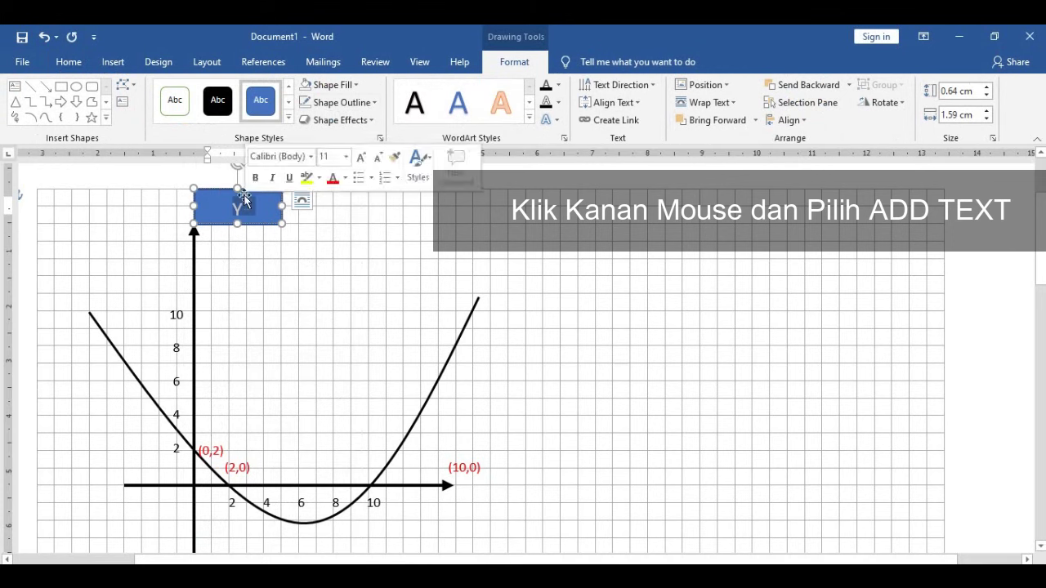
{"action": "left_click", "coordinate": [69, 62]}
{"action": "left_click", "coordinate": [199, 91]}
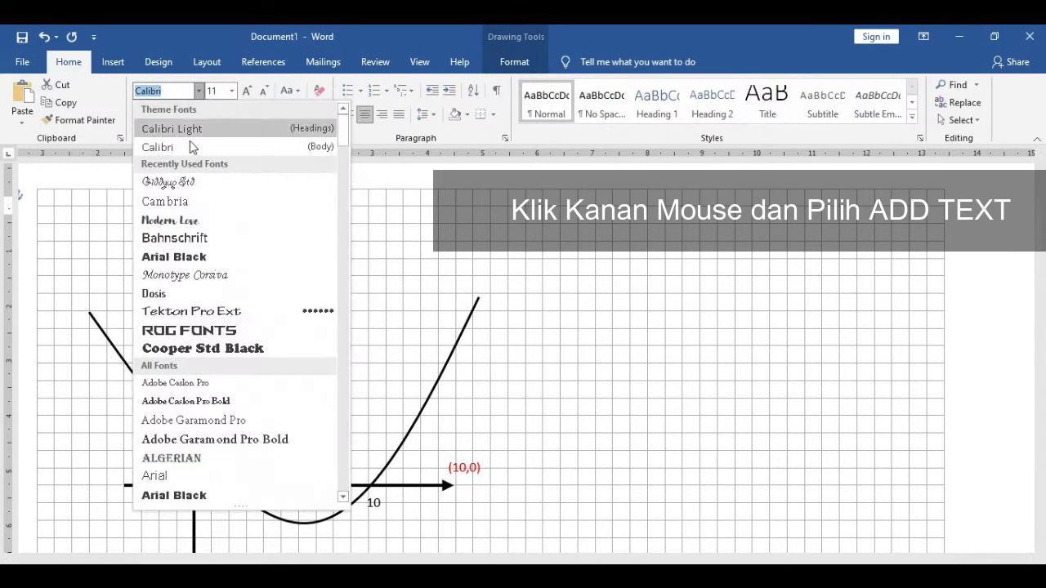
{"action": "left_click", "coordinate": [196, 349]}
{"action": "left_click", "coordinate": [199, 91]}
{"action": "left_click", "coordinate": [188, 329]}
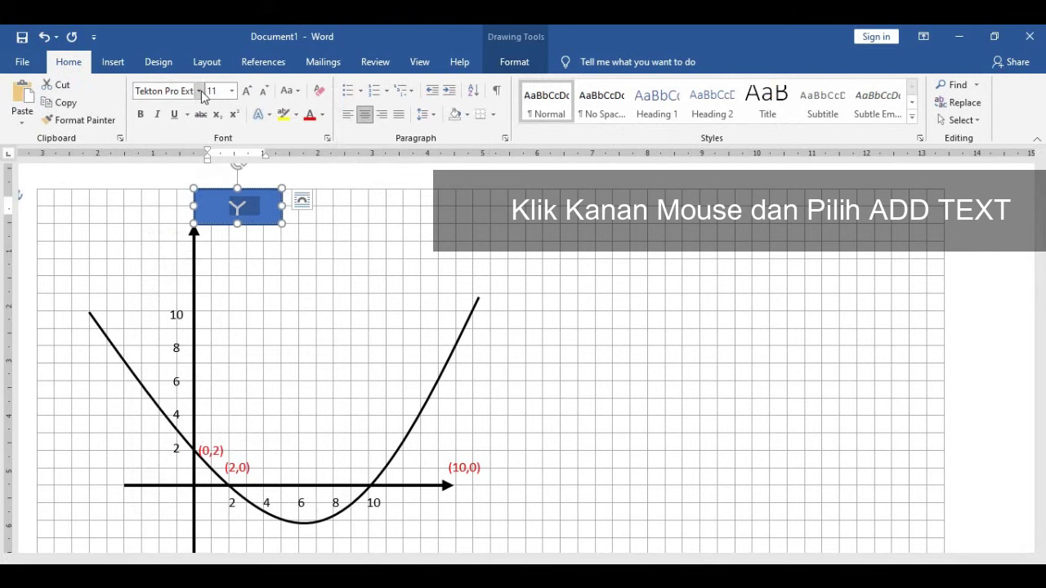
{"action": "left_click", "coordinate": [199, 90]}
{"action": "left_click", "coordinate": [158, 236]}
{"action": "left_click", "coordinate": [143, 113]}
Shrink the Y text by two font size steps and color it black
{"action": "left_click", "coordinate": [264, 91]}
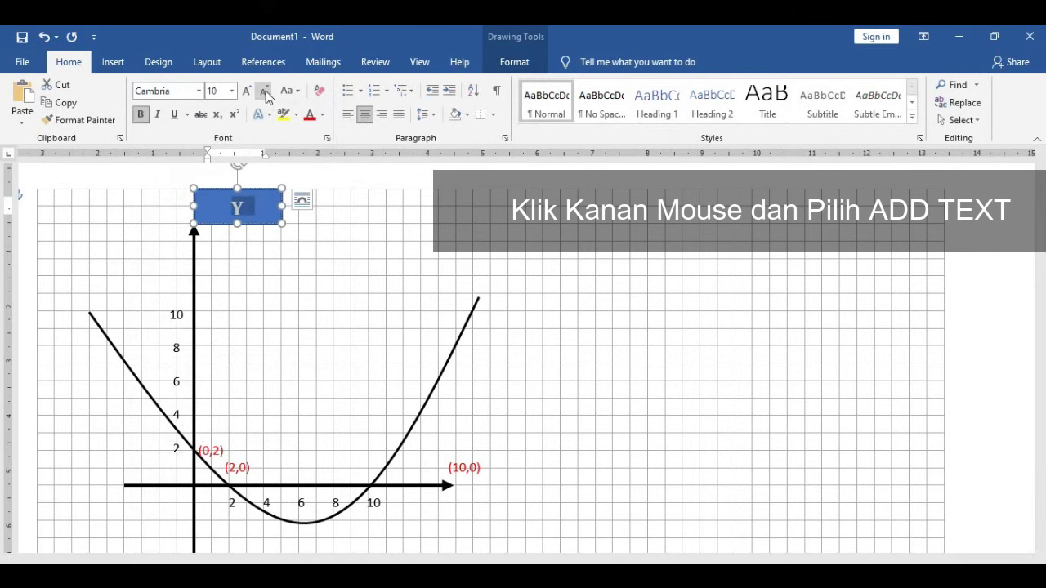
{"action": "left_click", "coordinate": [263, 91]}
{"action": "left_click", "coordinate": [322, 115]}
{"action": "left_click", "coordinate": [323, 168]}
Remove the fill and outline from the rectangle holding the Y label
{"action": "left_click", "coordinate": [517, 61]}
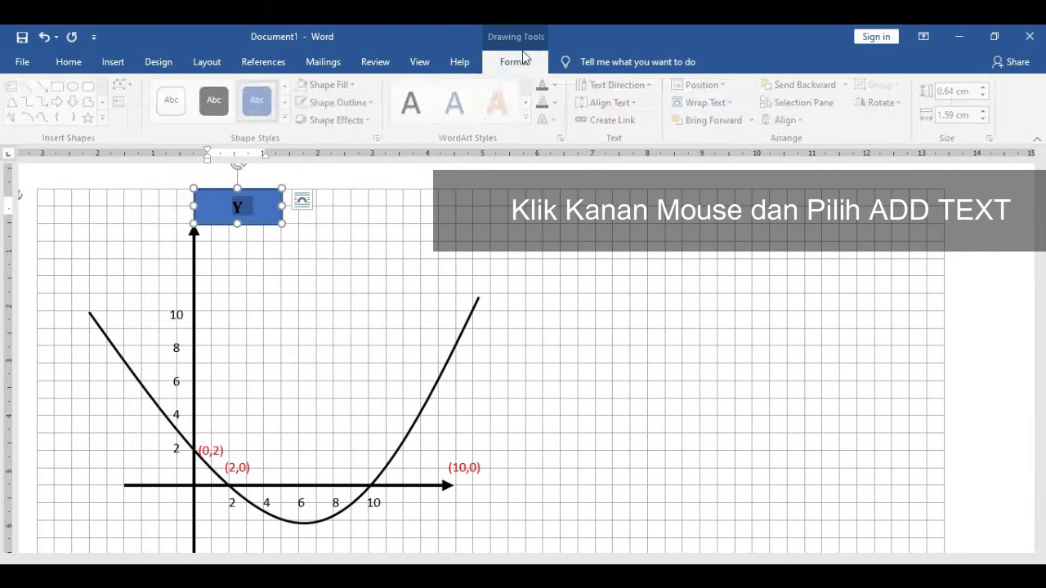
{"action": "left_click", "coordinate": [306, 85]}
{"action": "left_click", "coordinate": [305, 102]}
Center the Y label above the vertical axis and move the (10,0) label above the curve's crossing at 10
{"action": "mouse_move", "coordinate": [215, 187]}
{"action": "left_mouse_down"}
{"action": "mouse_move", "coordinate": [177, 185]}
{"action": "mouse_move", "coordinate": [469, 448]}
{"action": "mouse_move", "coordinate": [445, 467]}
{"action": "mouse_move", "coordinate": [351, 451]}
{"action": "left_mouse_up"}
Duplicate the Y label, place the copy just beyond the horizontal axis arrowhead, and change it to X
{"action": "key", "text": "ctrl+c"}
{"action": "key", "text": "ctrl+v"}
{"action": "double_click", "coordinate": [464, 488]}
{"action": "type", "text": "X"}
{"action": "left_click", "coordinate": [651, 443]}
{"action": "left_click", "coordinate": [808, 335]}
Hide the document's gridlines and check the finished graph on the plain page
{"action": "scroll", "coordinate": [736, 327], "scroll_direction": "down", "scroll_amount": 2}
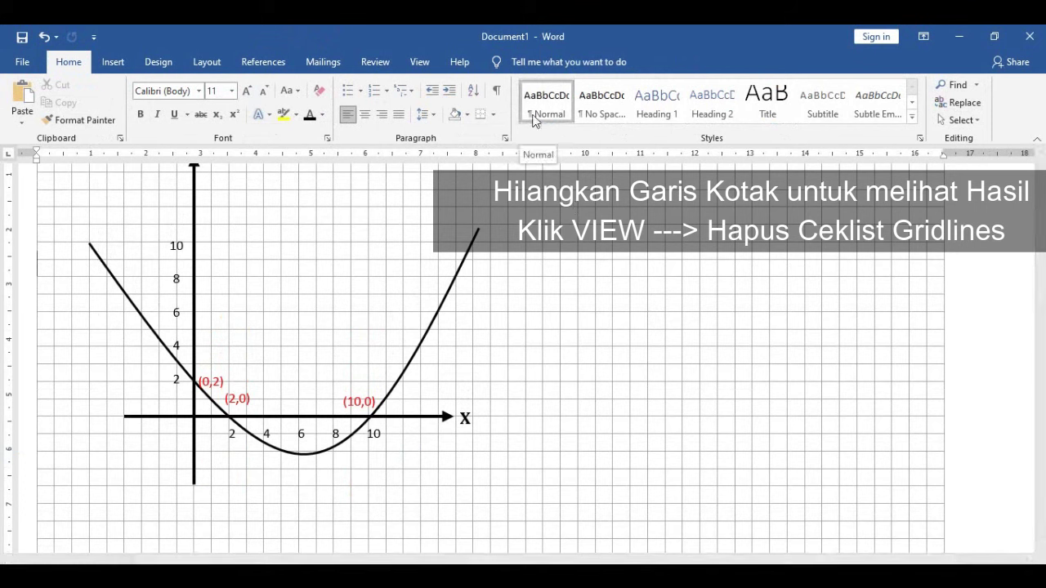
{"action": "left_click", "coordinate": [424, 67]}
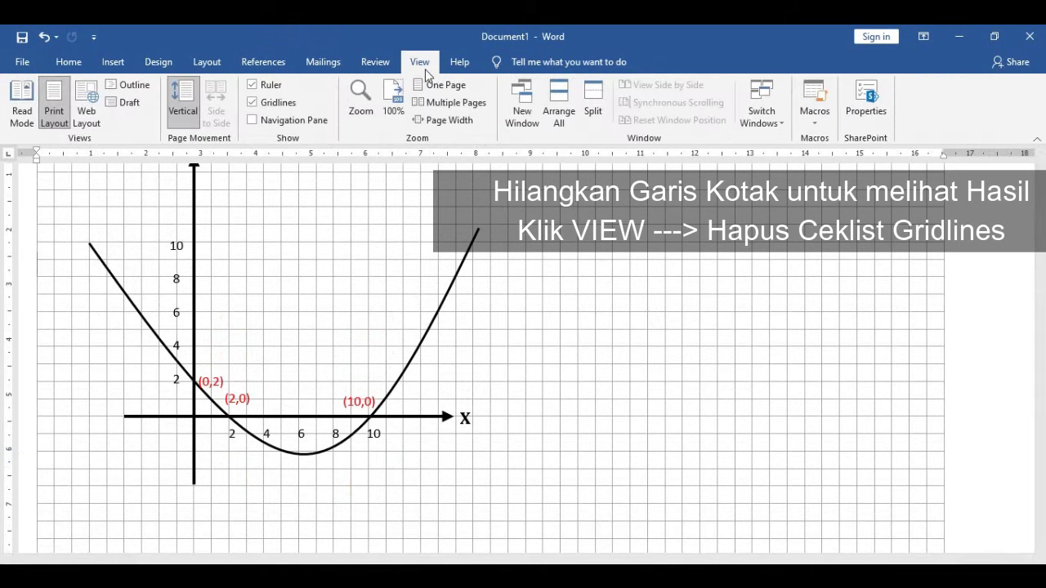
{"action": "left_click", "coordinate": [252, 102]}
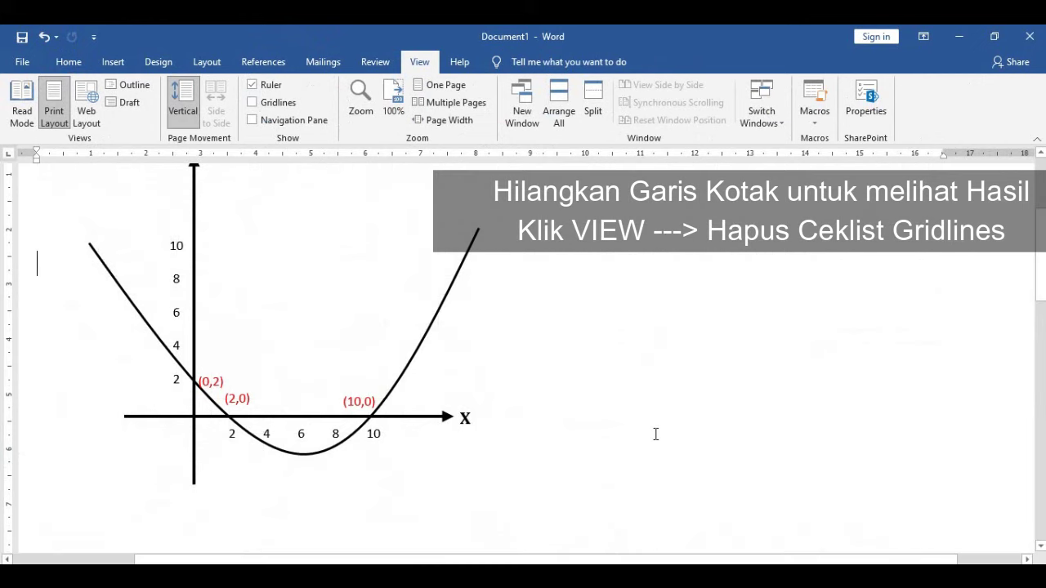
{"action": "scroll", "coordinate": [654, 432], "scroll_direction": "up", "scroll_amount": 3}
{"action": "scroll", "coordinate": [655, 434], "scroll_direction": "down", "scroll_amount": 2}
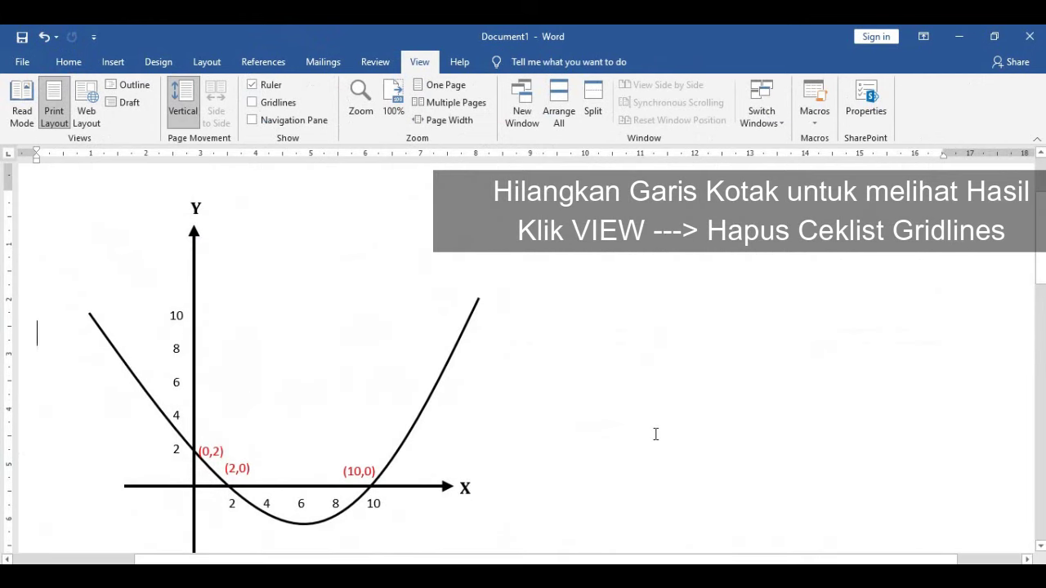
{"action": "scroll", "coordinate": [526, 360], "scroll_direction": "down", "scroll_amount": 5}
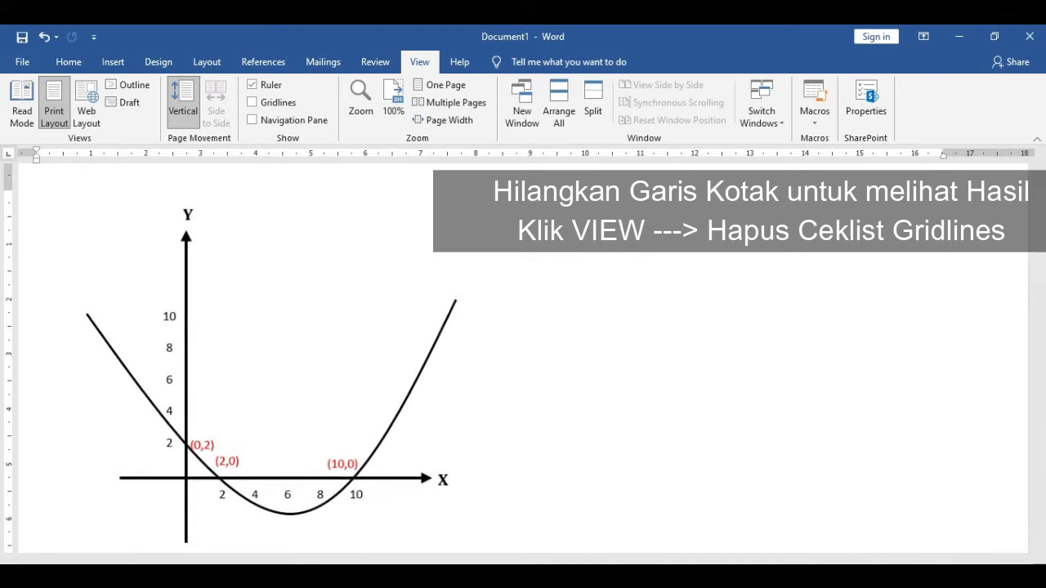